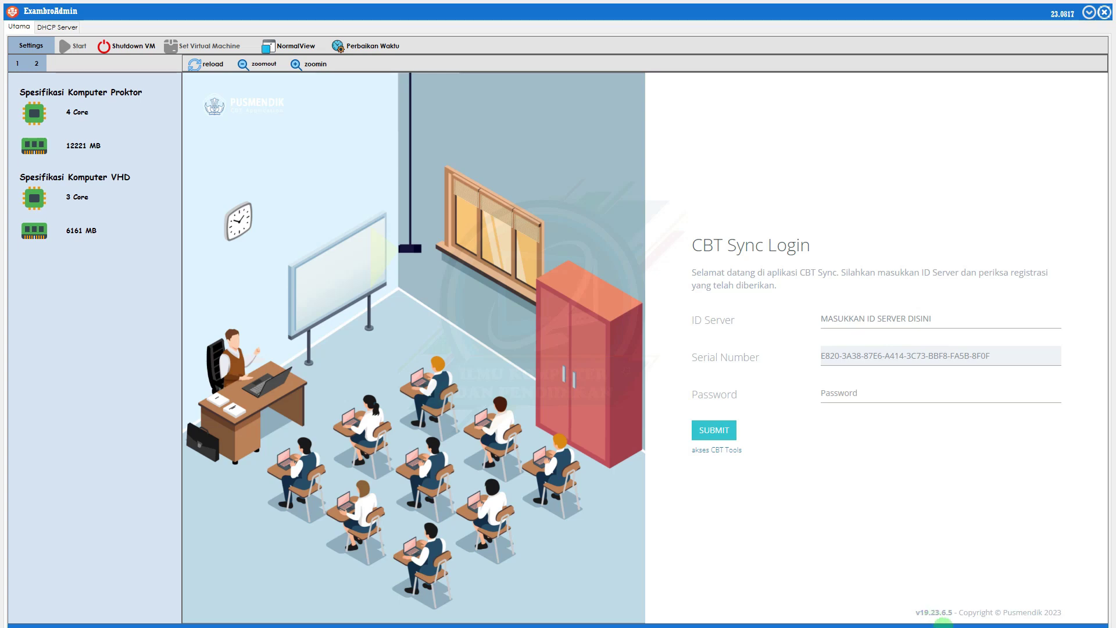
# Check the version number on the CBT Sync login page and submit the login form.
pyautogui.moveTo(953, 612); pyautogui.dragTo(905, 610)
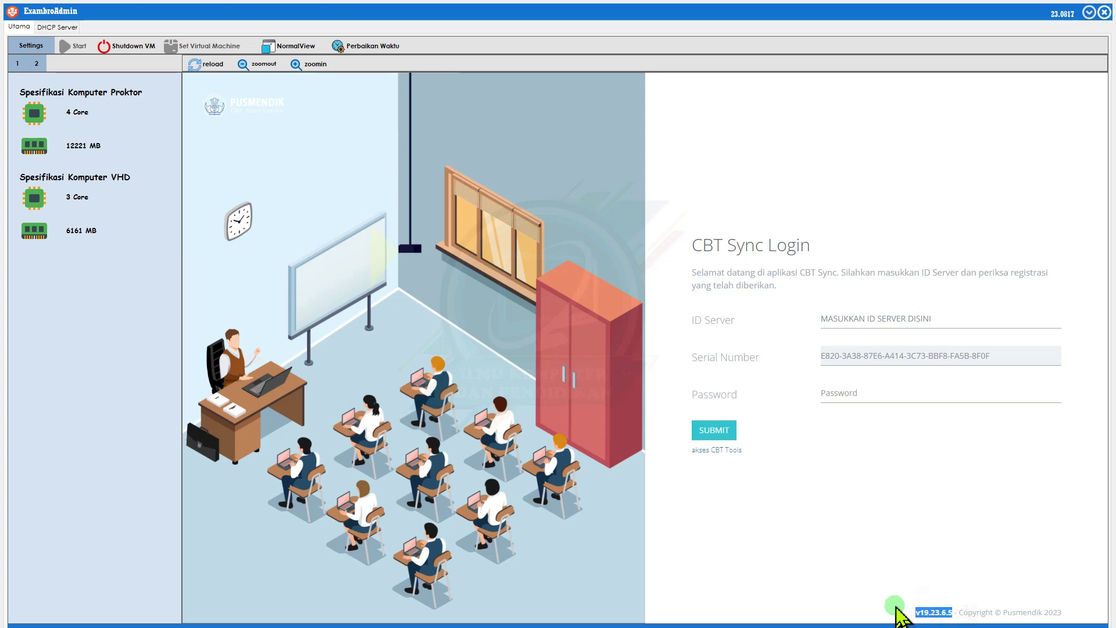
pyautogui.click(940, 613)
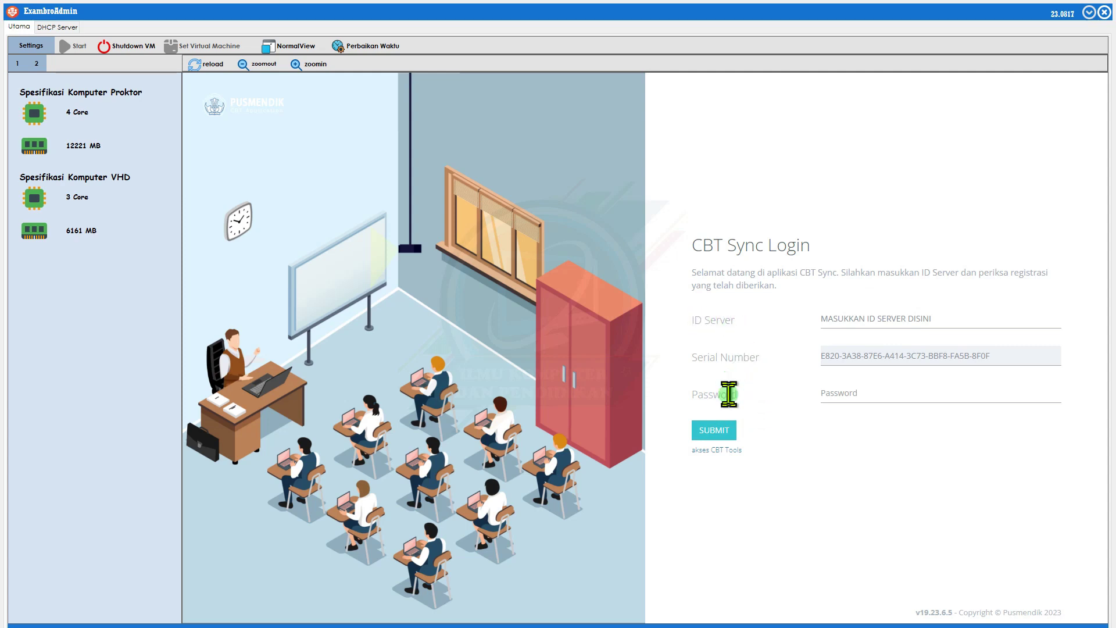
pyautogui.click(732, 434)
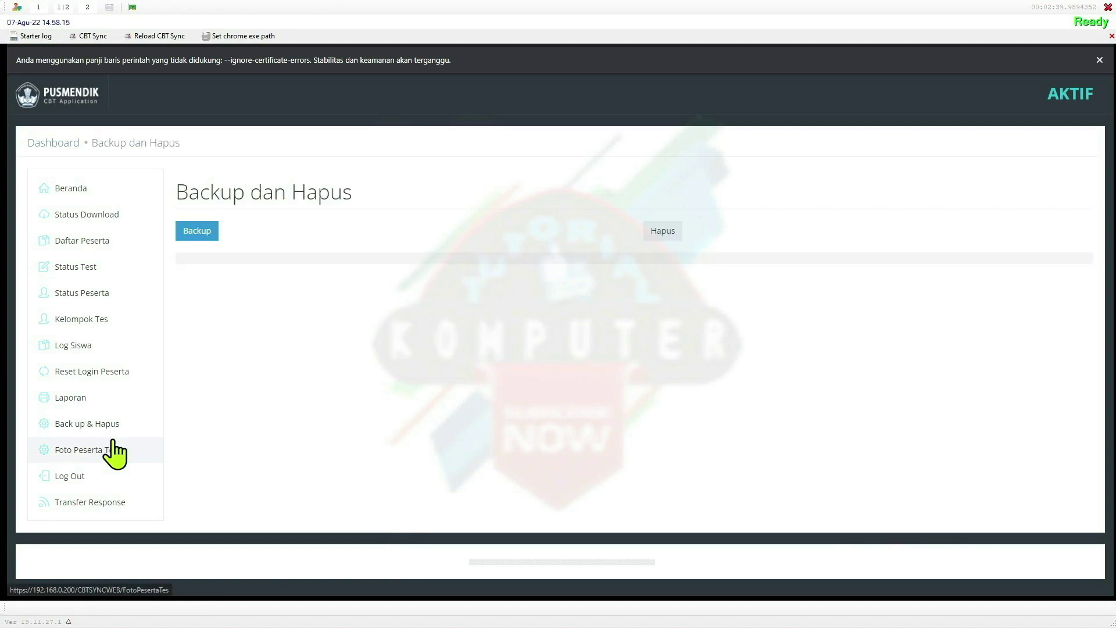
# Back up the CBT Sync data and download the resulting backup file.
pyautogui.click(197, 232)
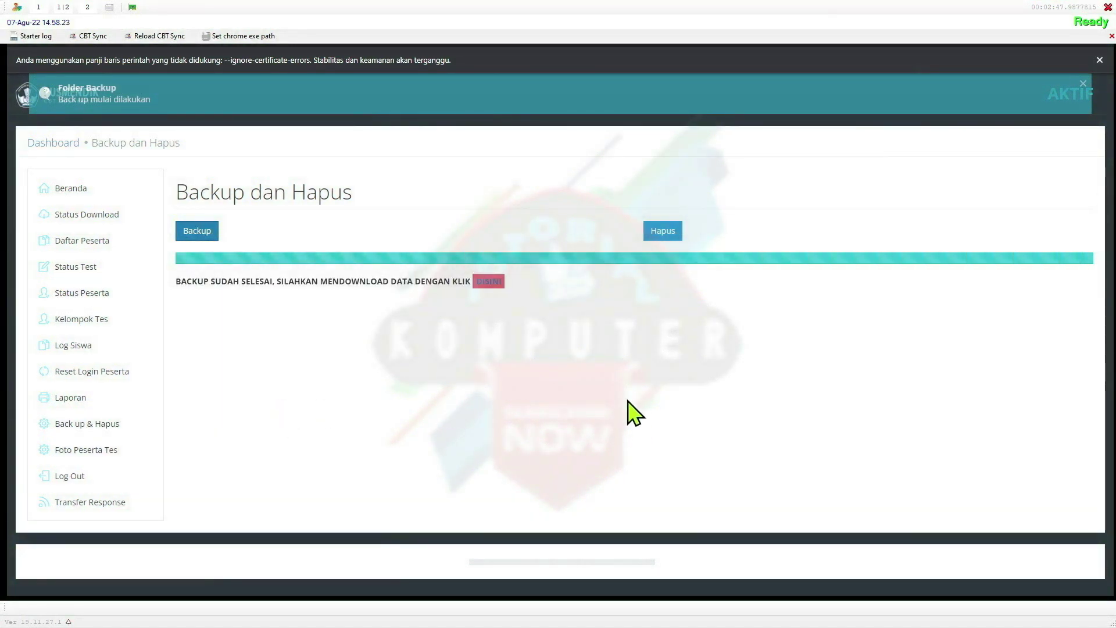
pyautogui.click(489, 282)
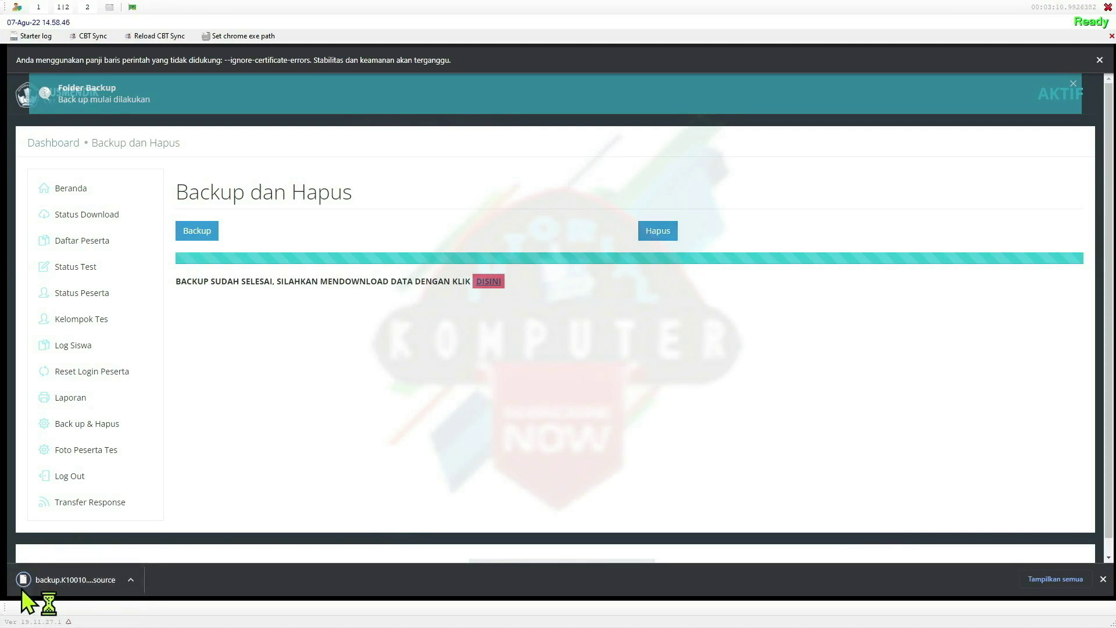
pyautogui.click(132, 581)
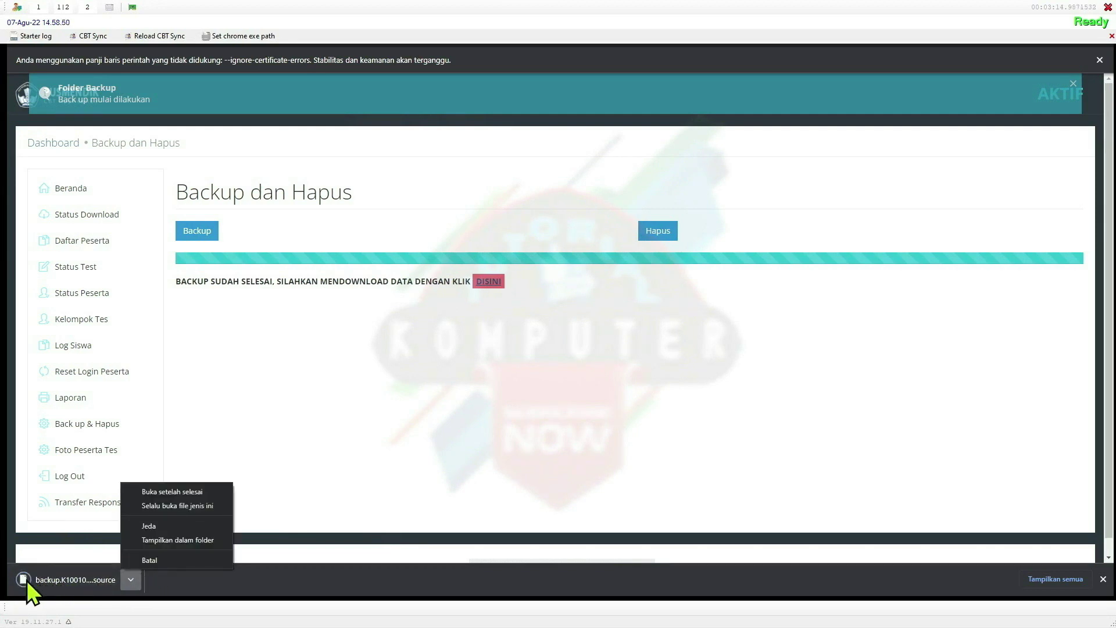
pyautogui.click(201, 593)
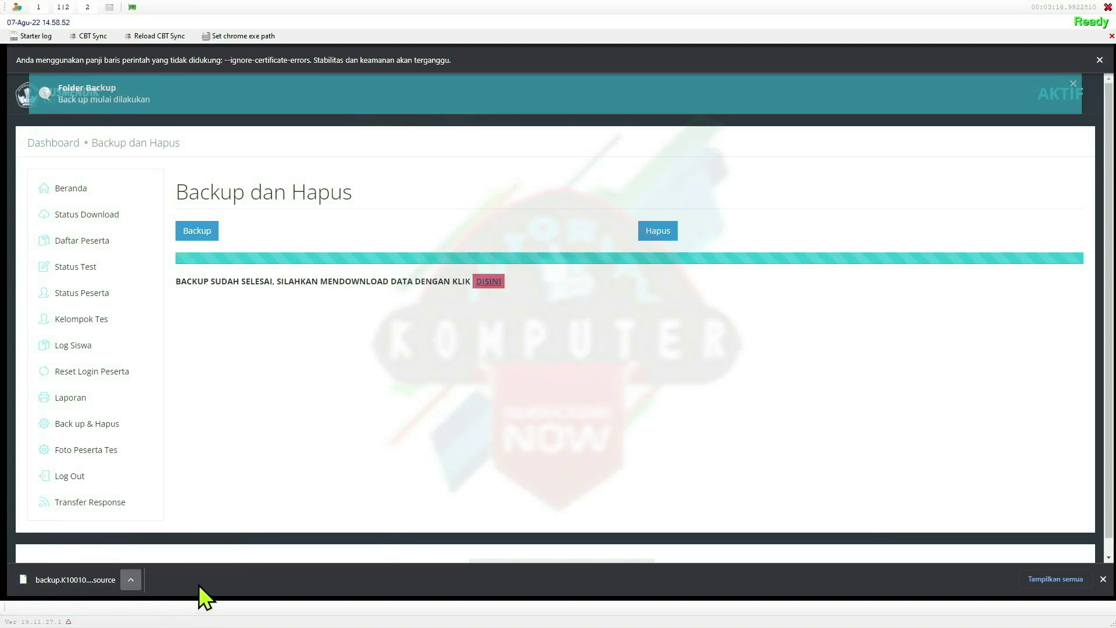
# Delete all data from Backup dan Hapus, ticking the deletion confirmation and accepting it.
pyautogui.click(651, 233)
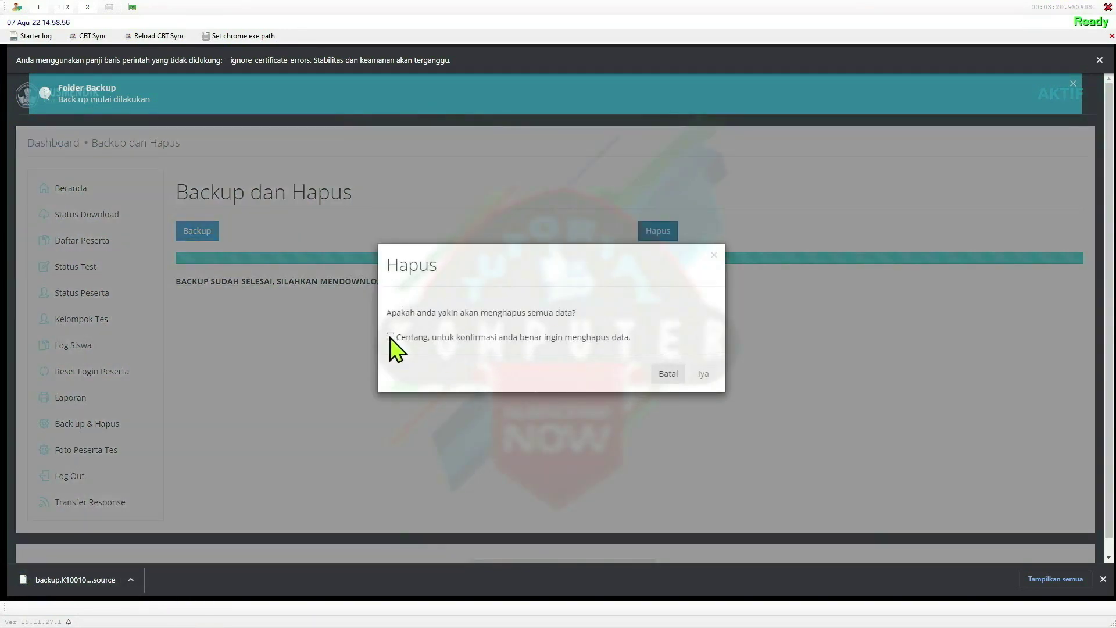
pyautogui.click(390, 338)
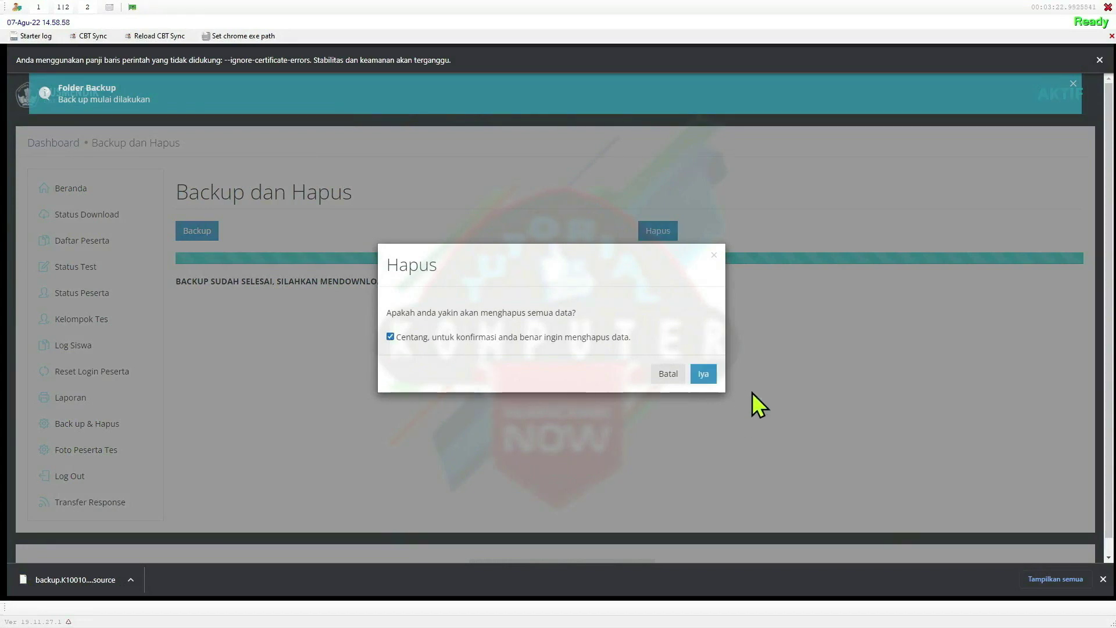
pyautogui.click(703, 374)
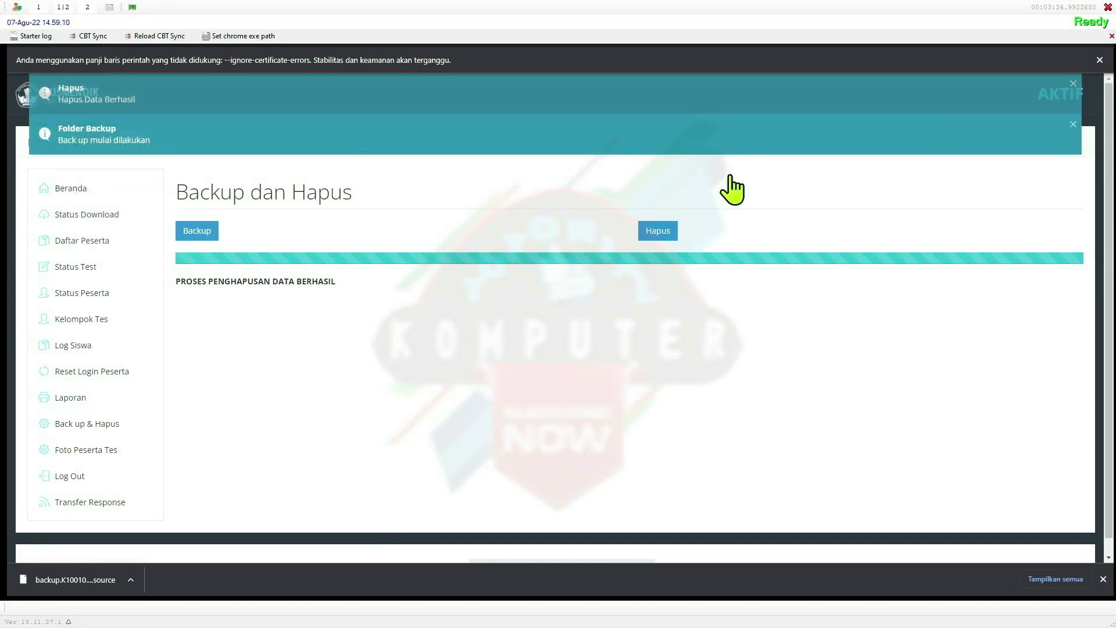
# Refresh the sync status on the Status Download page, then close the download bar and the status report.
pyautogui.click(46, 215)
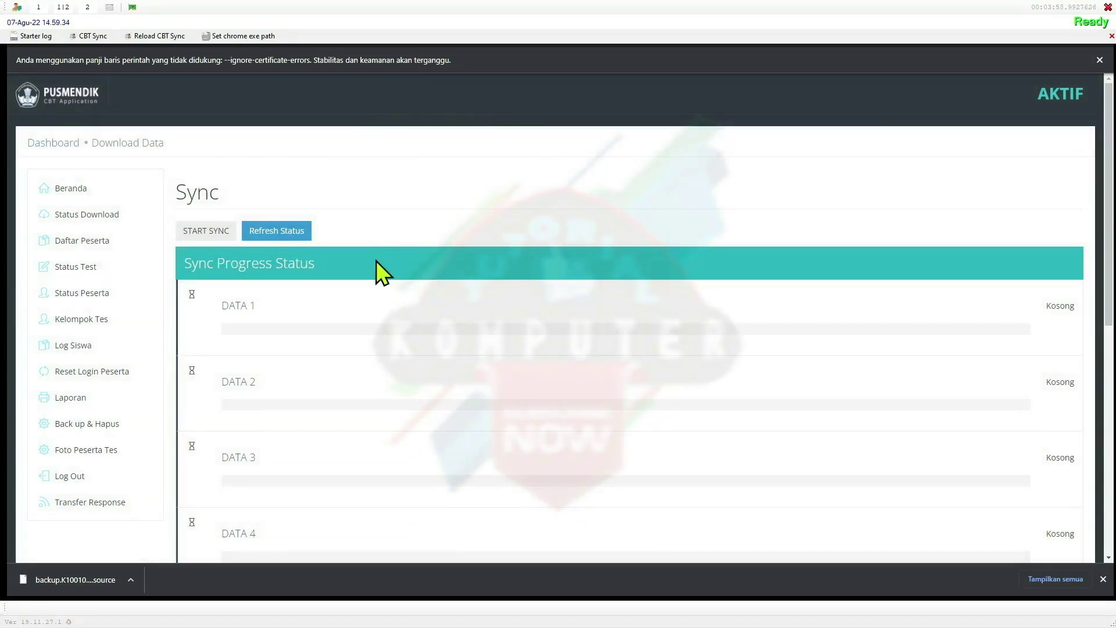
pyautogui.click(306, 233)
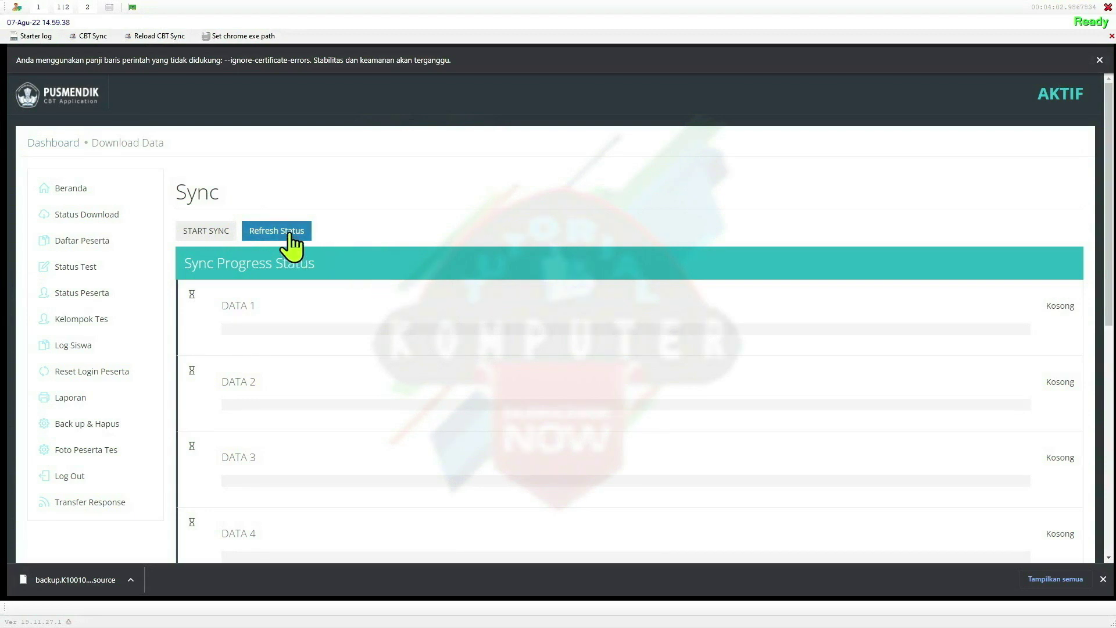
pyautogui.click(294, 235)
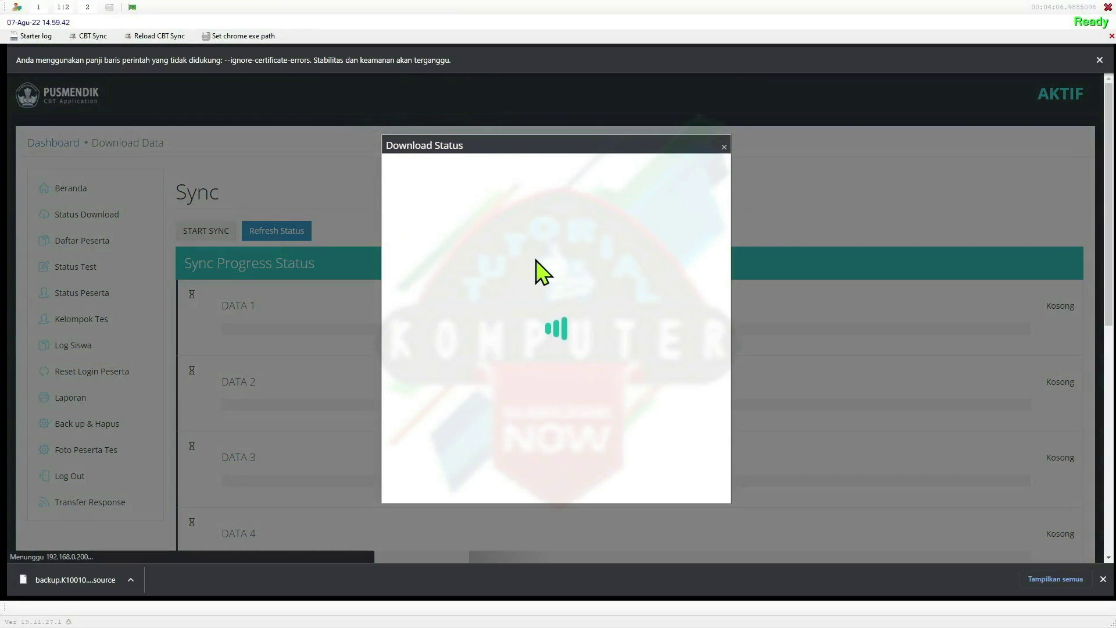
pyautogui.click(1103, 579)
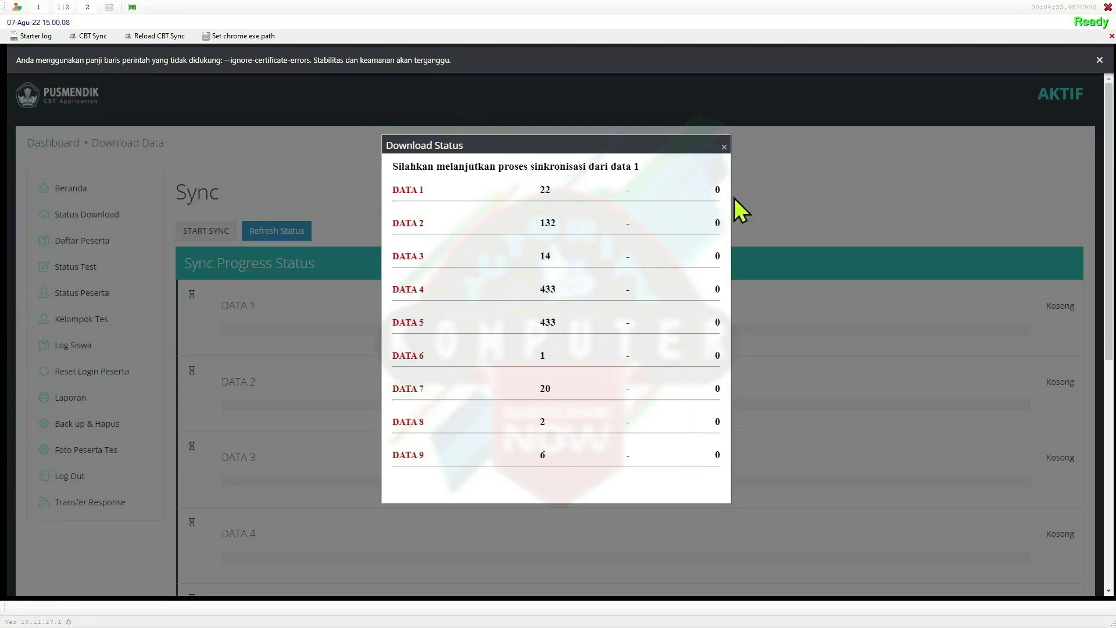
pyautogui.click(724, 146)
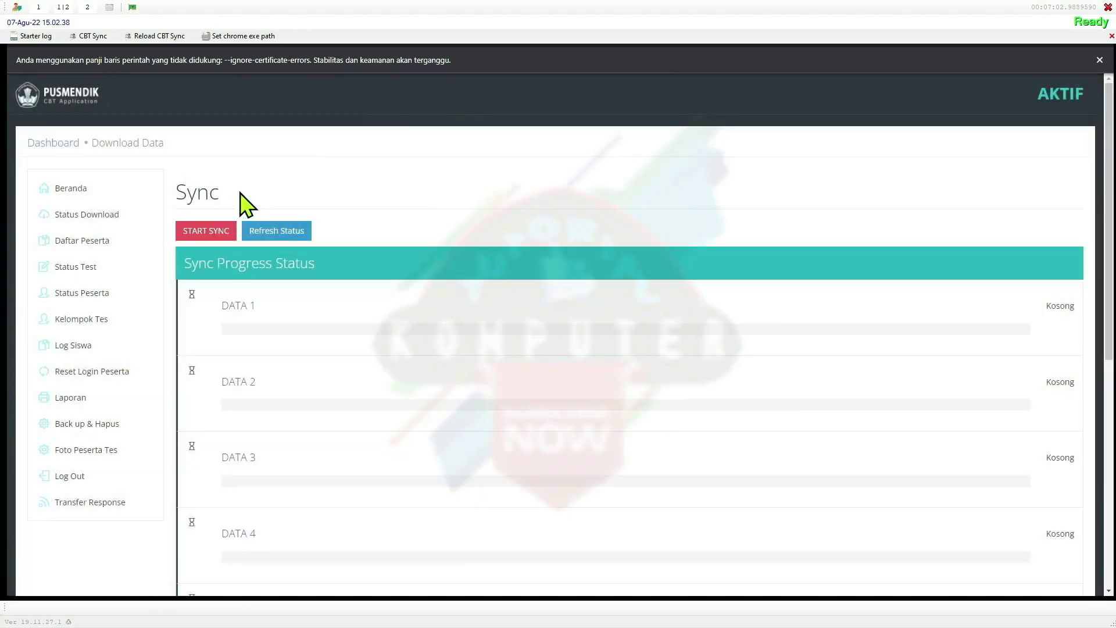
# Start the synchronisation and monitor the progress of DATA 1 through DATA 9.
pyautogui.click(220, 232)
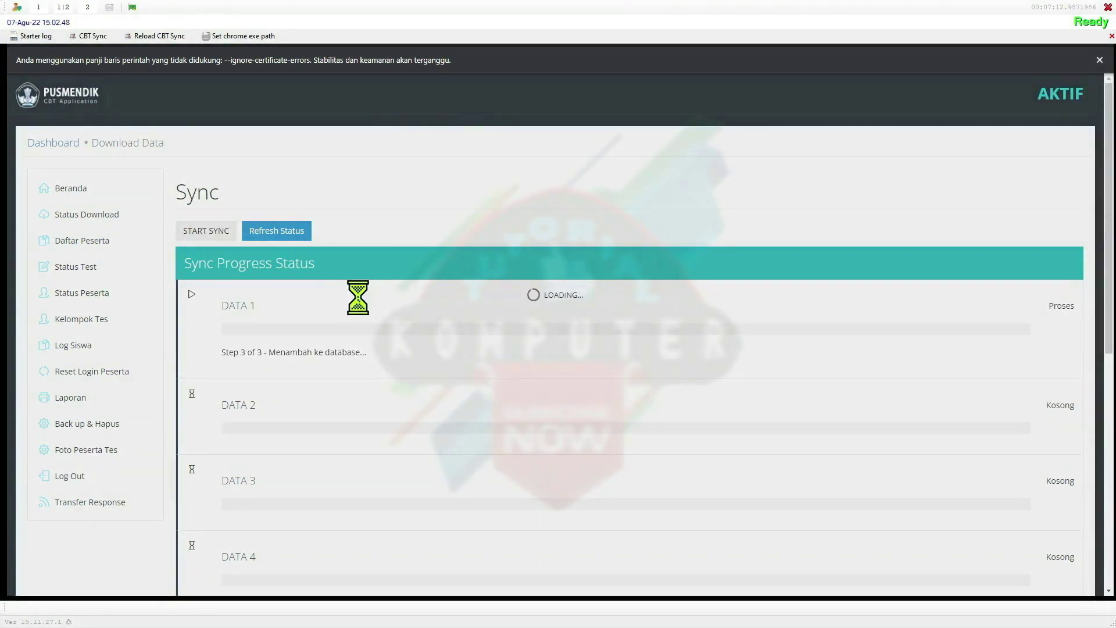
pyautogui.scroll(-8, 359, 369)
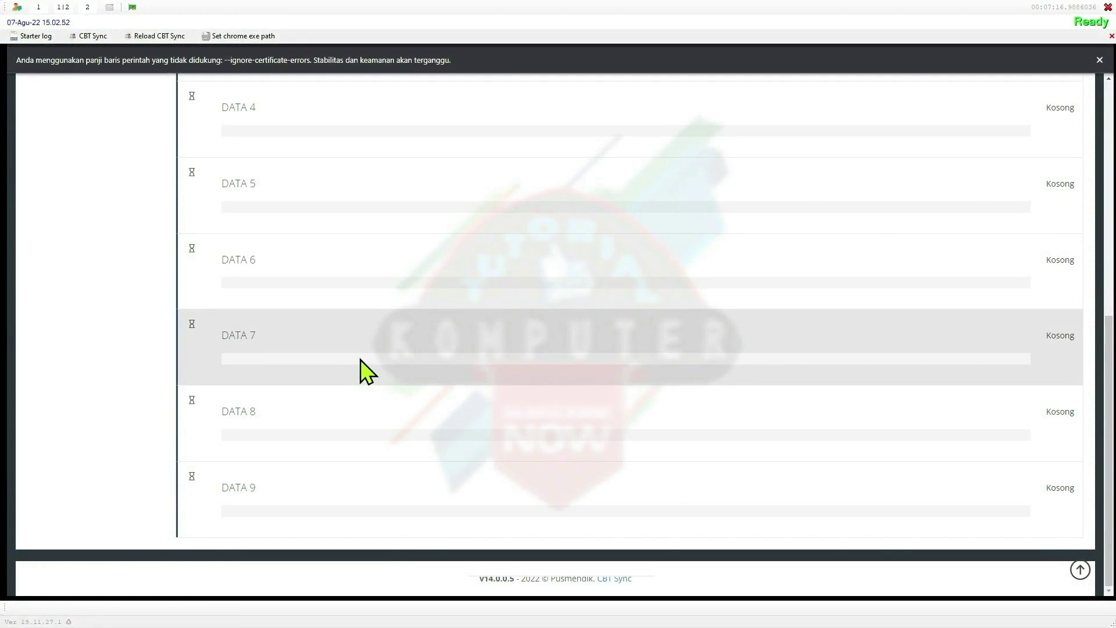
pyautogui.scroll(4, 364, 367)
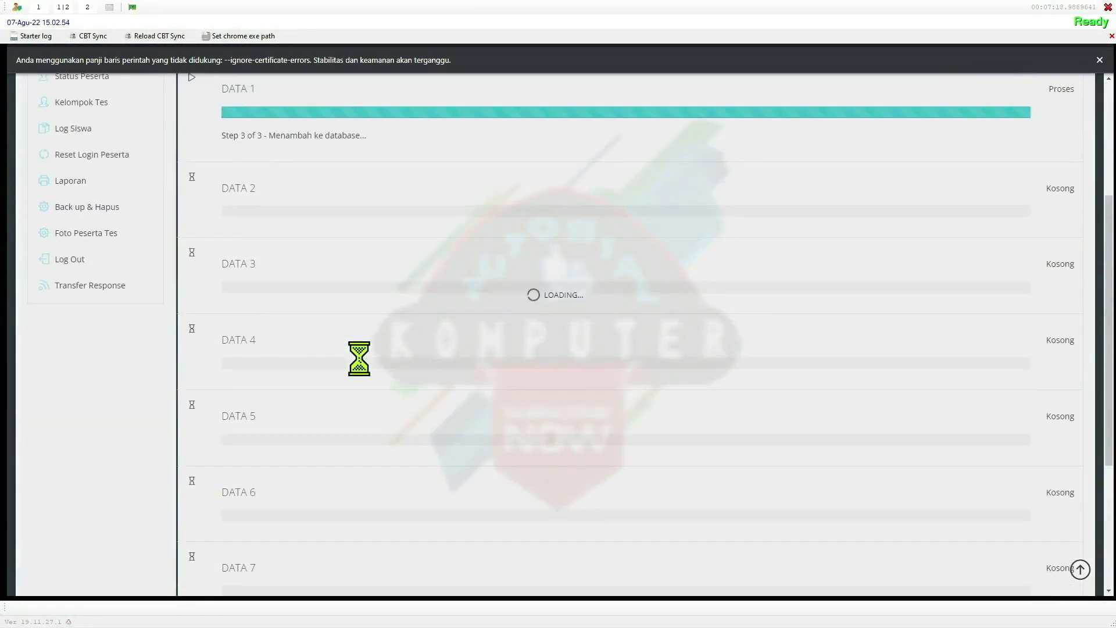
pyautogui.scroll(5, 358, 359)
pyautogui.scroll(-4, 359, 359)
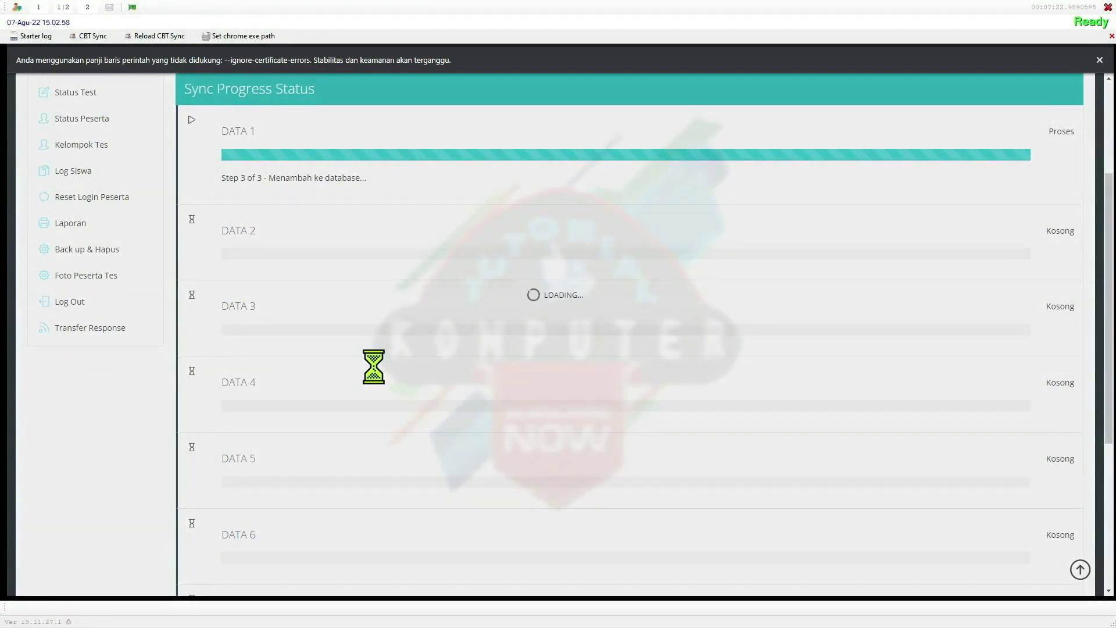
pyautogui.scroll(-5, 374, 367)
pyautogui.scroll(8, 375, 367)
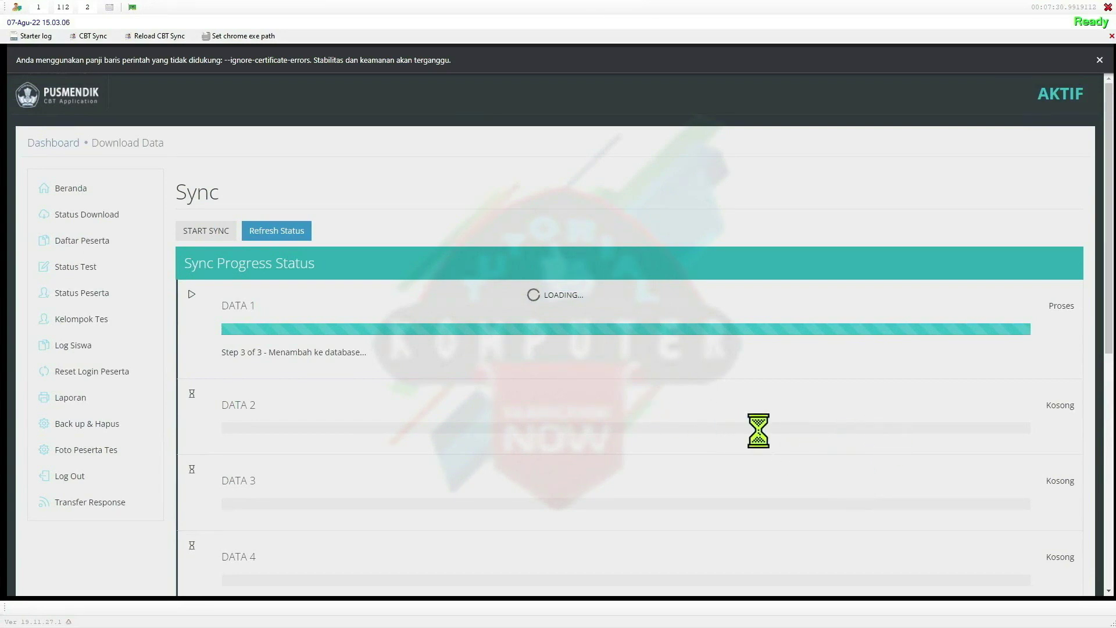
pyautogui.scroll(-1, 715, 493)
pyautogui.scroll(-2, 715, 492)
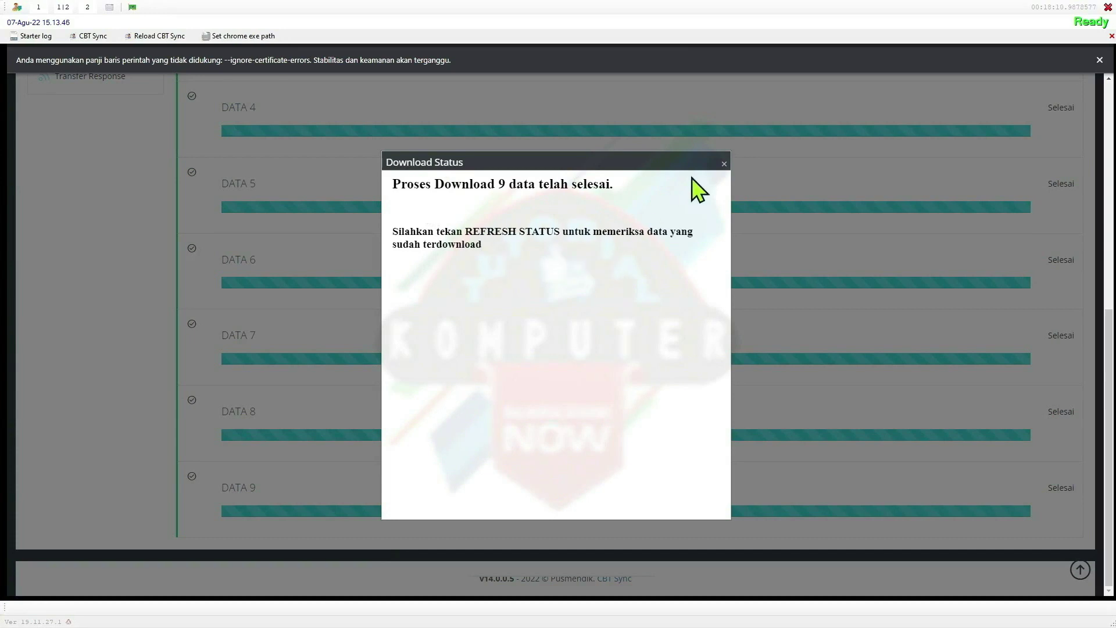
# Dismiss the download completion report and refresh the sync status to check the downloaded data counts.
pyautogui.click(723, 166)
pyautogui.scroll(6, 437, 297)
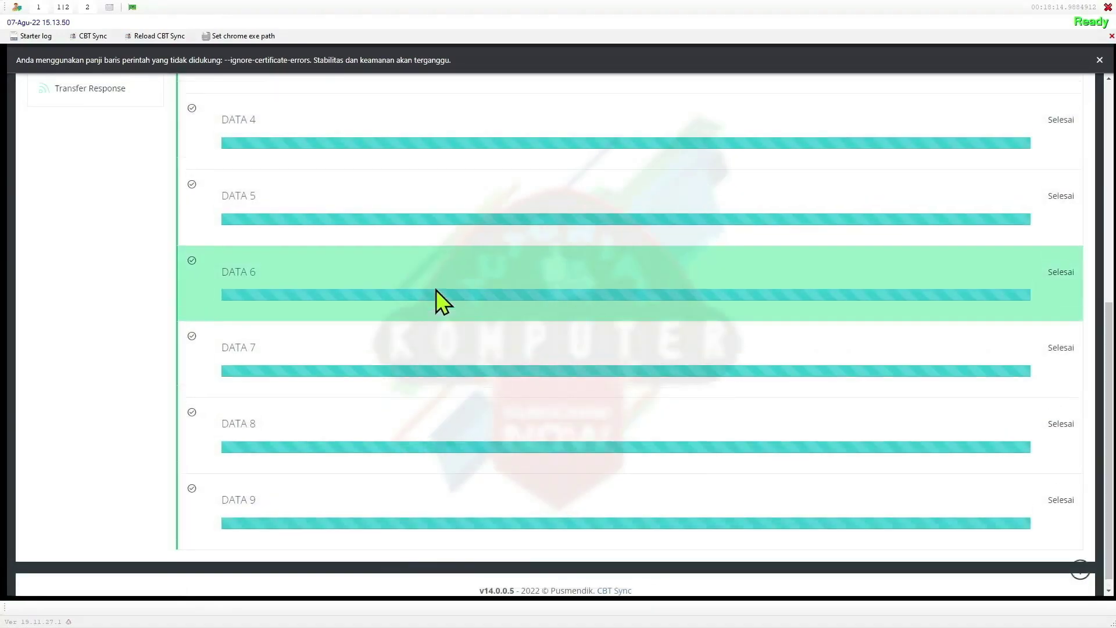
pyautogui.scroll(2, 442, 302)
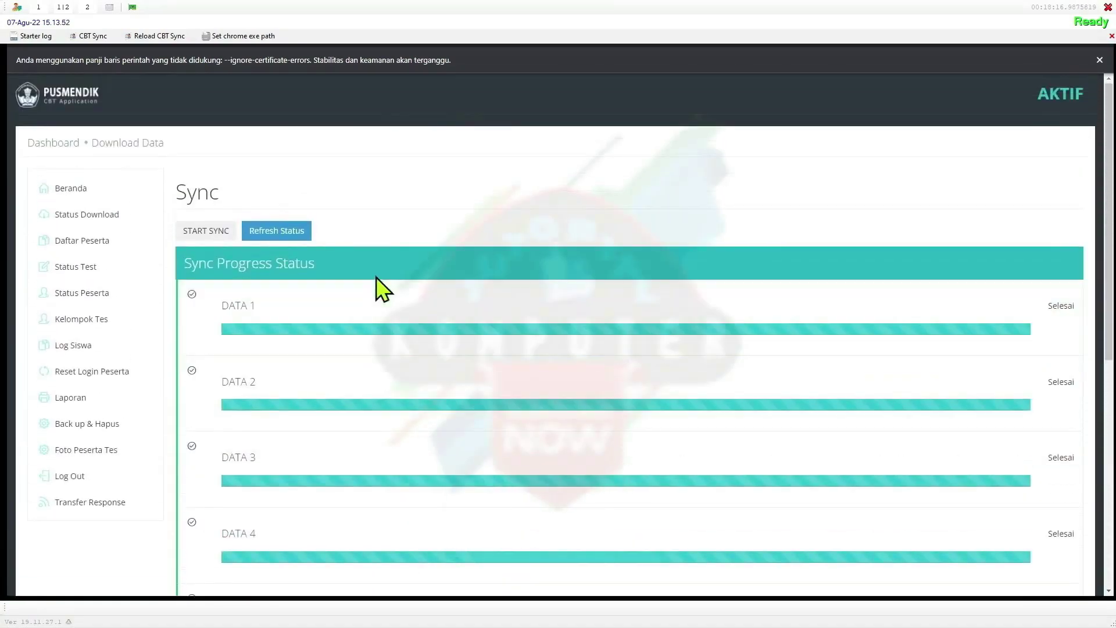
pyautogui.click(288, 233)
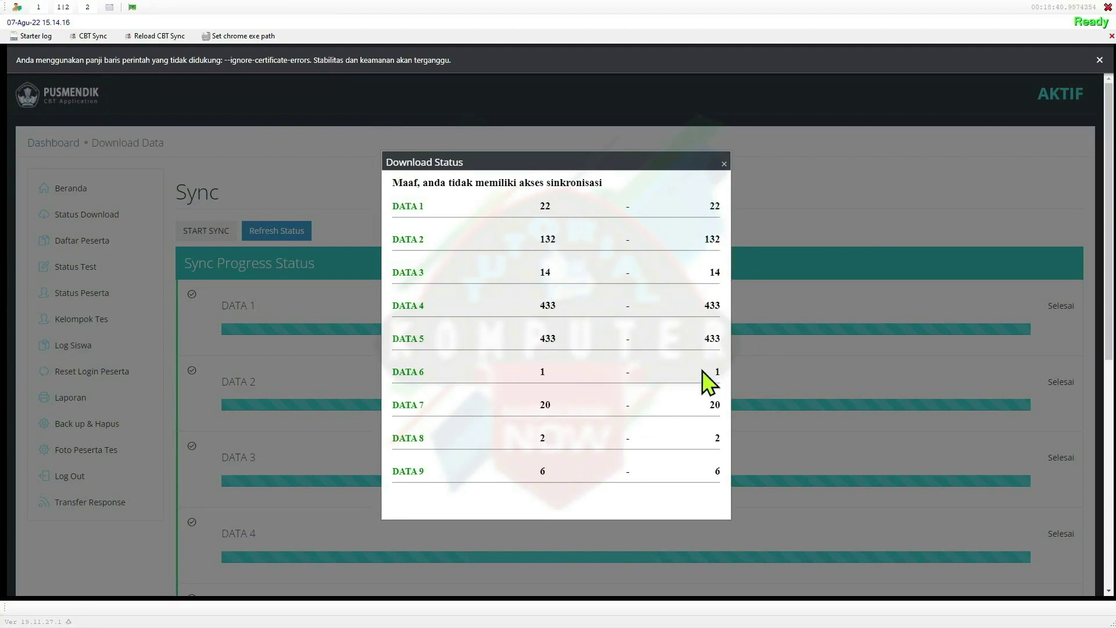
pyautogui.click(723, 163)
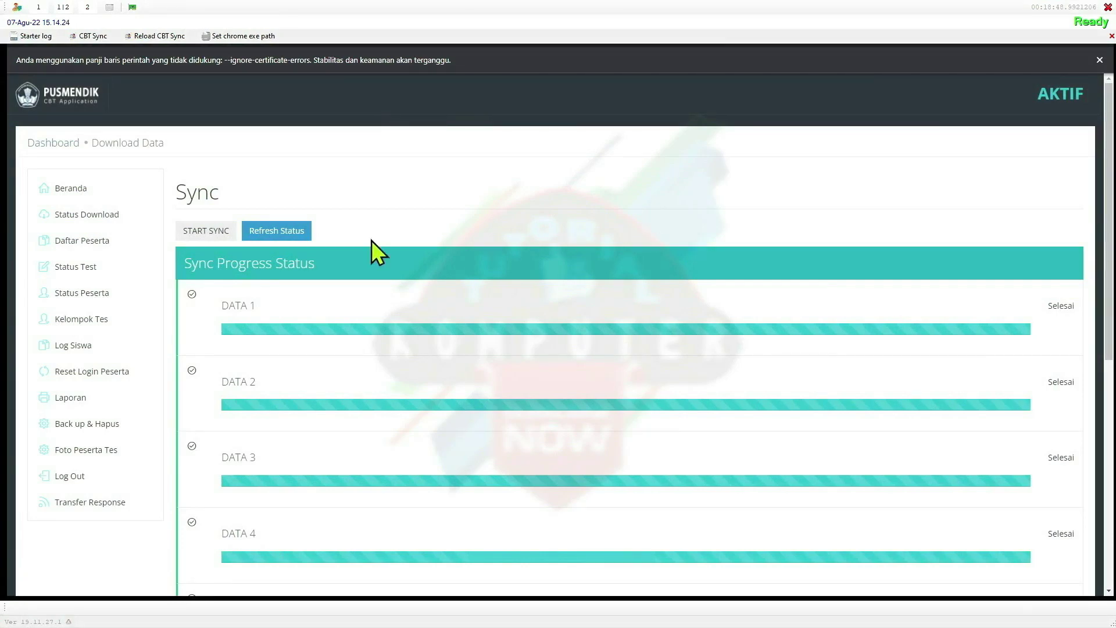
# Review the participant list in Daftar Peserta and open the Status Test page.
pyautogui.click(92, 249)
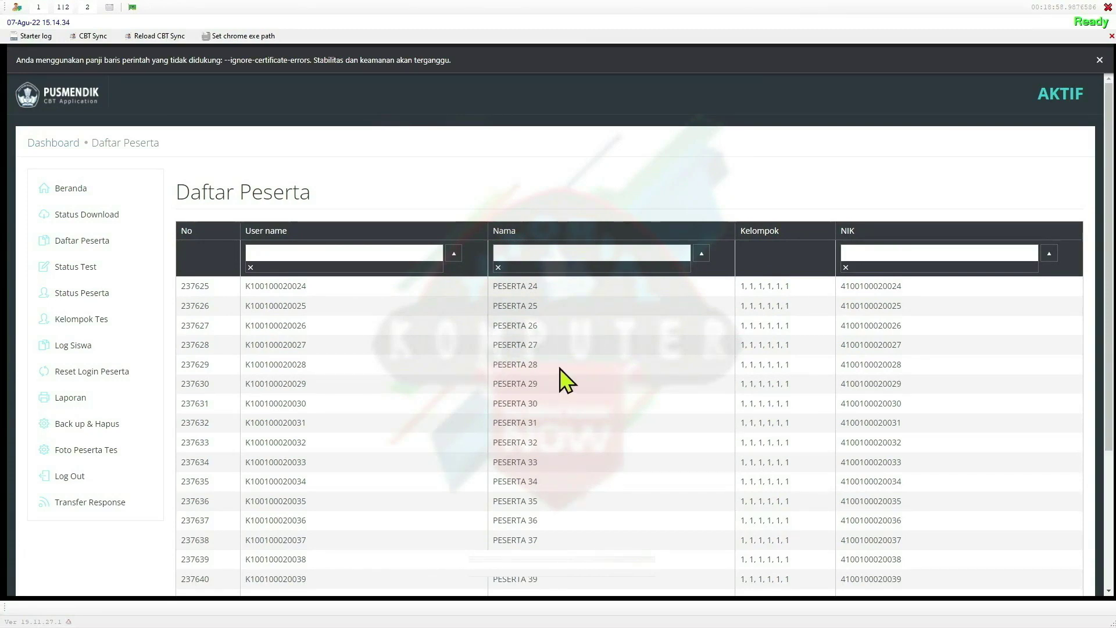
pyautogui.scroll(-4, 564, 379)
pyautogui.scroll(4, 563, 378)
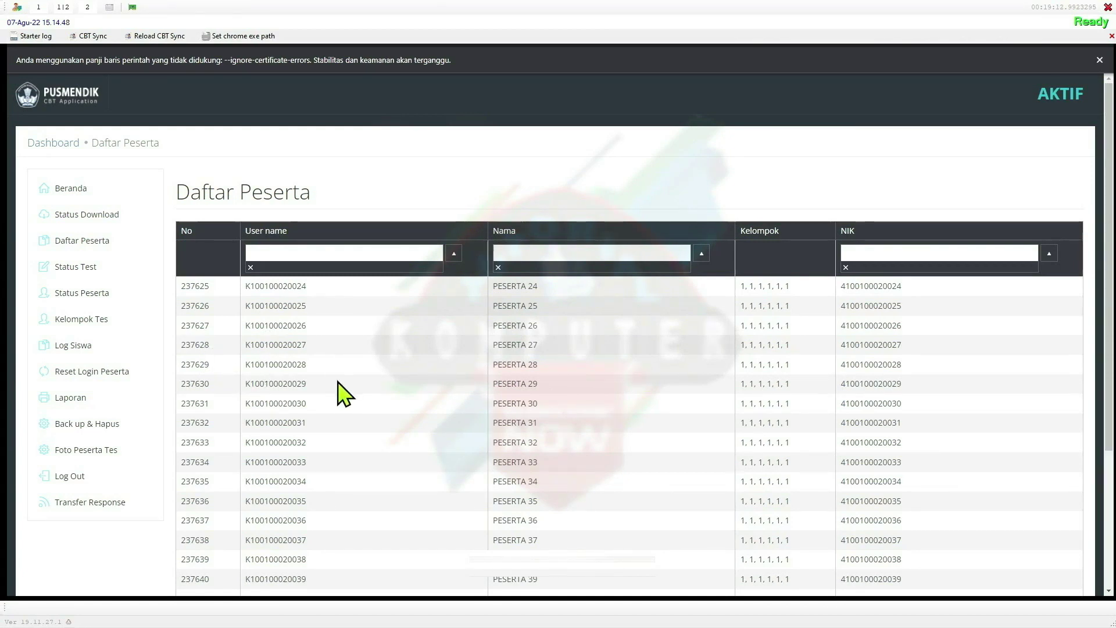
pyautogui.click(73, 271)
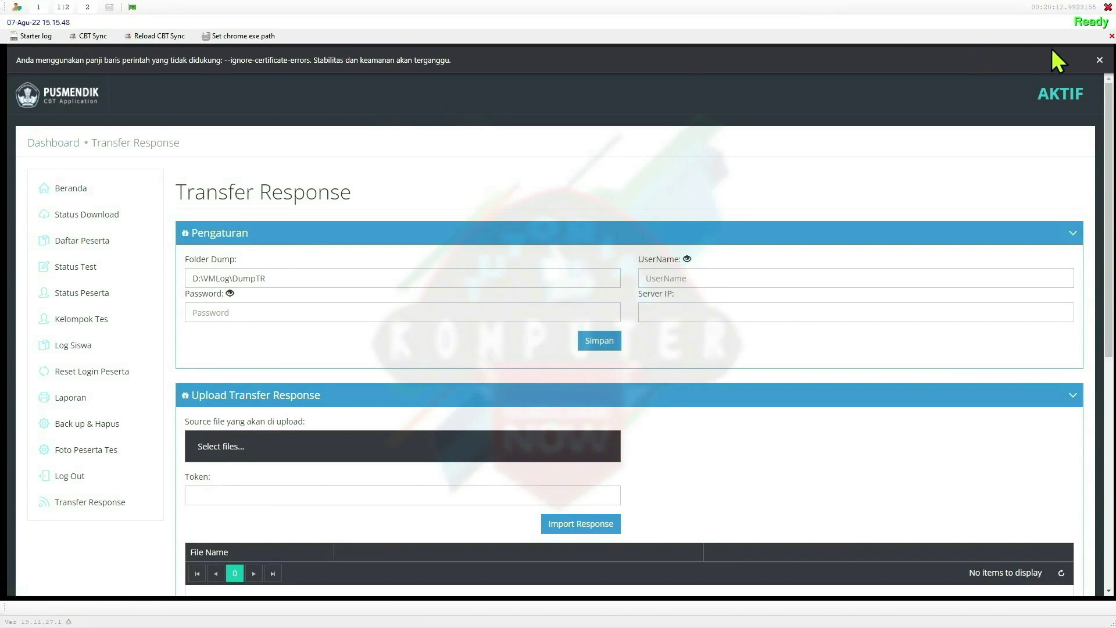
# Dismiss the browser's certificate-flag warning and log out of CBT Sync from the Beranda dashboard.
pyautogui.click(1100, 60)
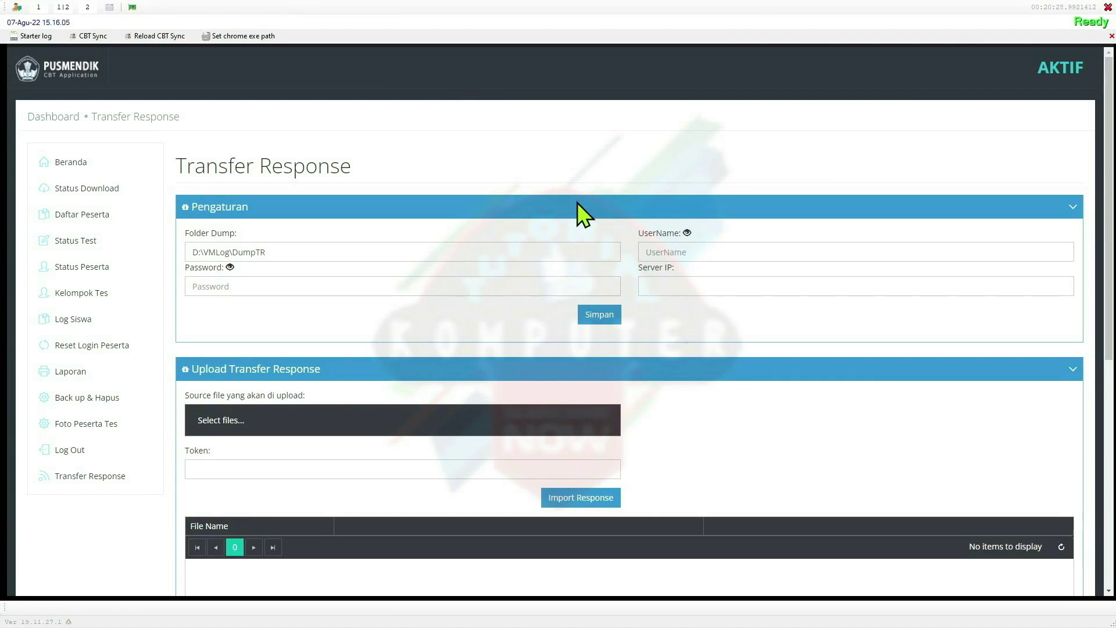
pyautogui.click(71, 162)
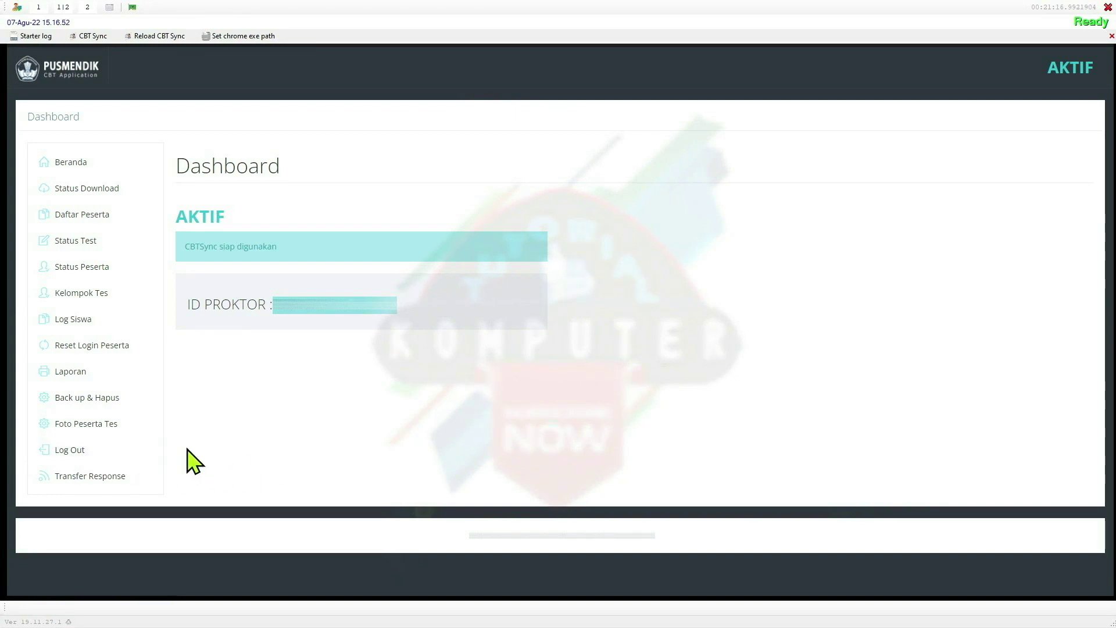
pyautogui.click(80, 450)
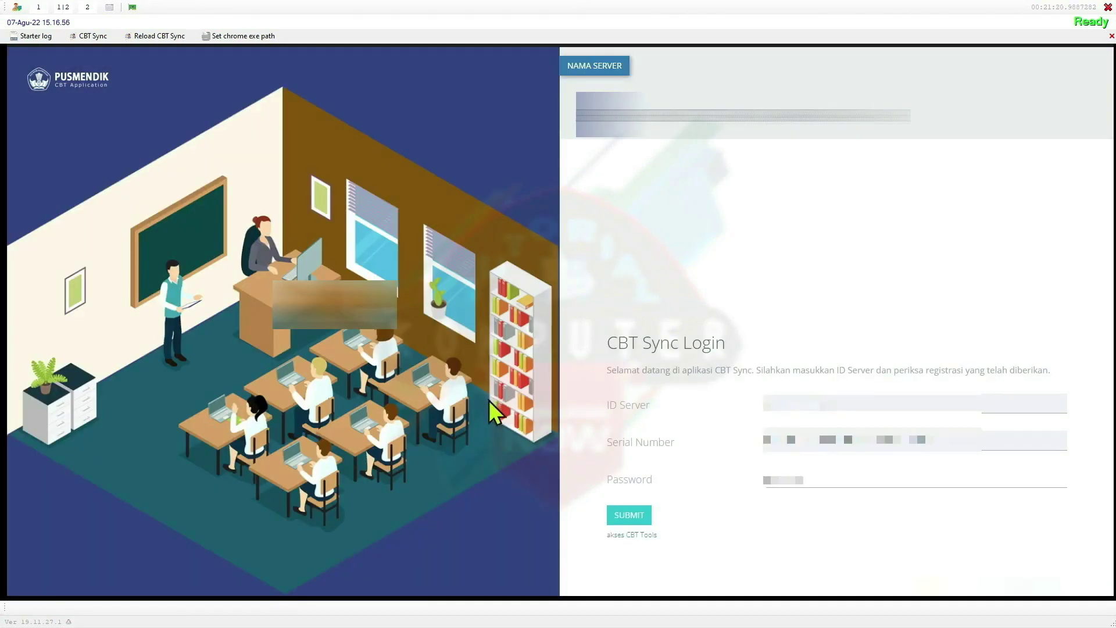
# Show the virtual machine and CBT Sync side by side and send an ACPI shutdown to the virtual machine.
pyautogui.click(63, 7)
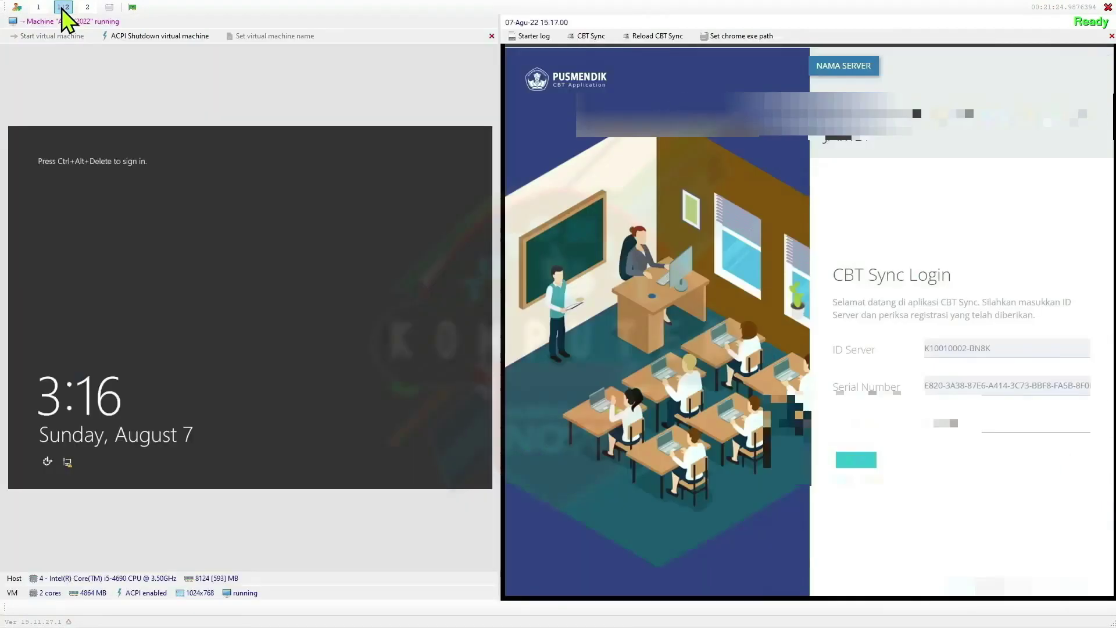
pyautogui.click(161, 39)
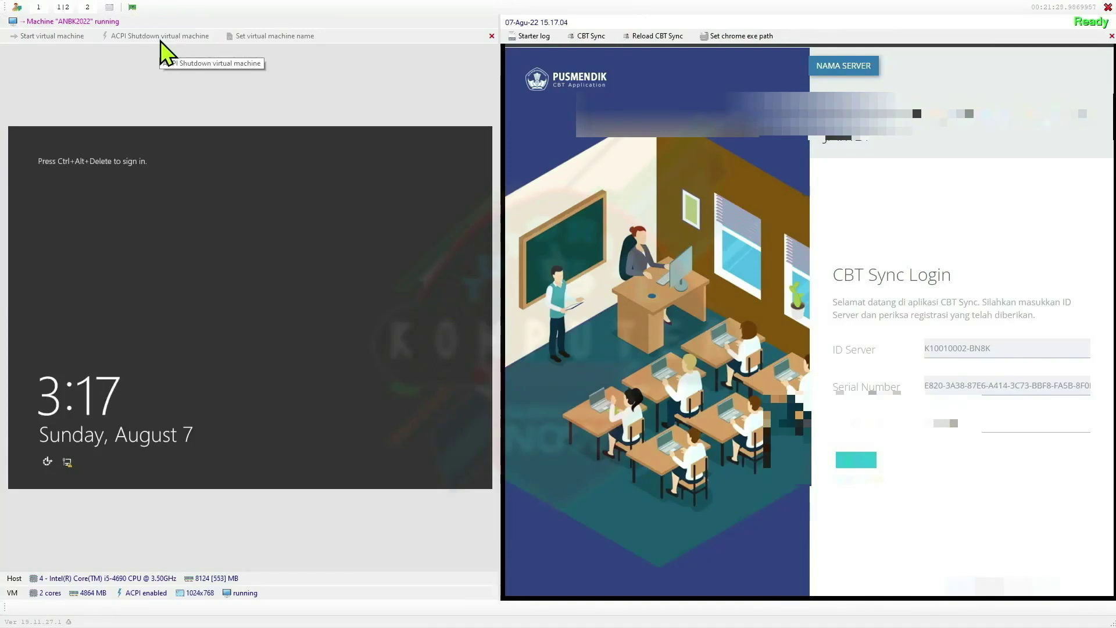